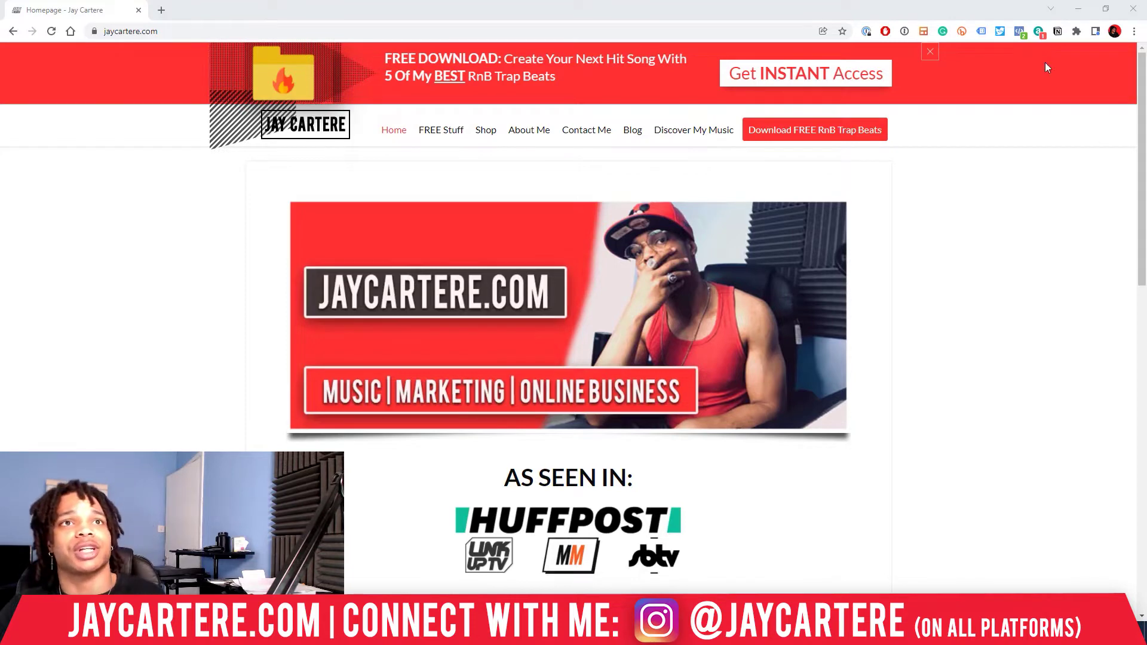
Minimize Chrome and raise the XSplit window to show Scene 2's running 'Stream starting in' countdown
left_click(1079, 8)
left_click_drag(588, 121, 590, 97)
left_click(553, 261)
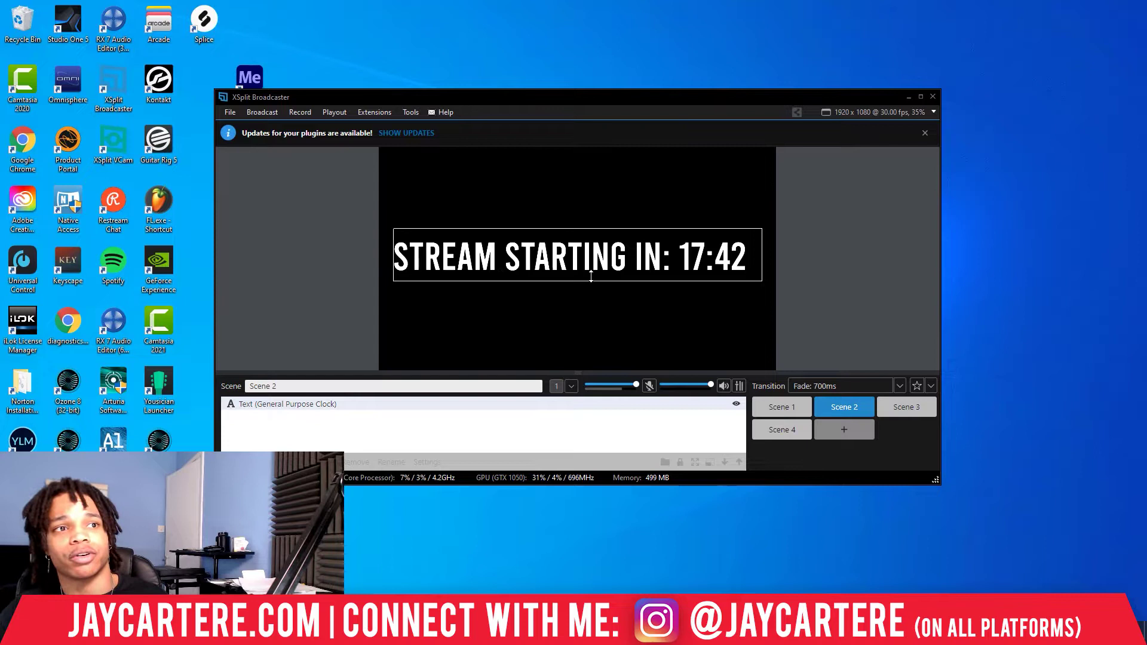
left_click(593, 335)
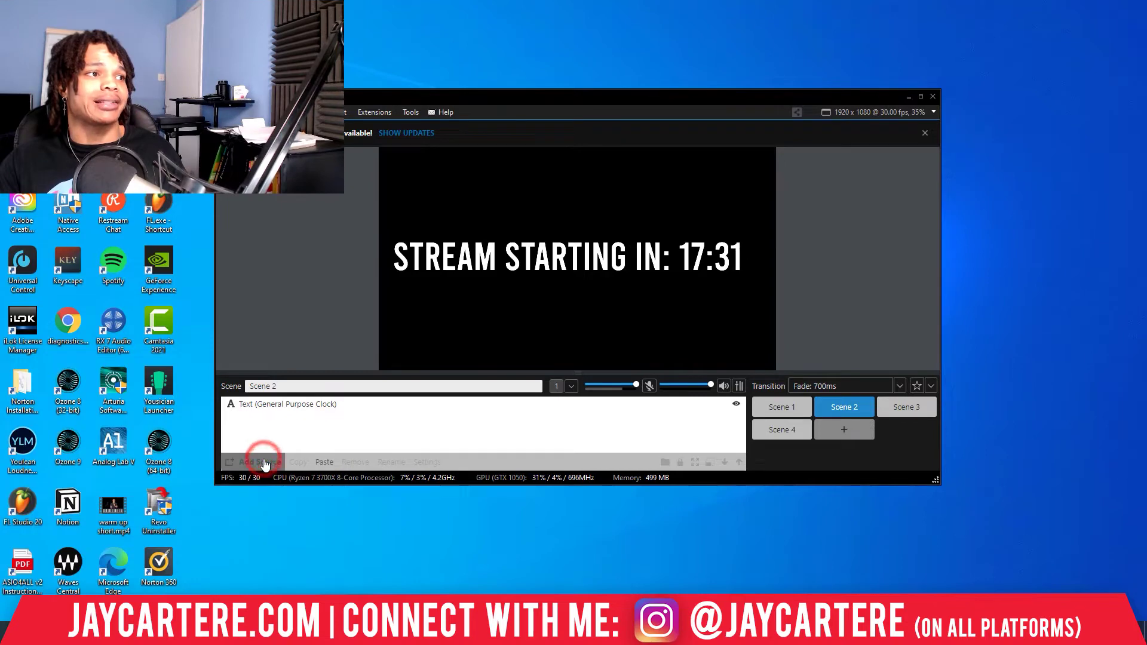
Add a Text source to Scene 2 driven by the Clock script and open its script settings
left_click(254, 461)
left_click(339, 501)
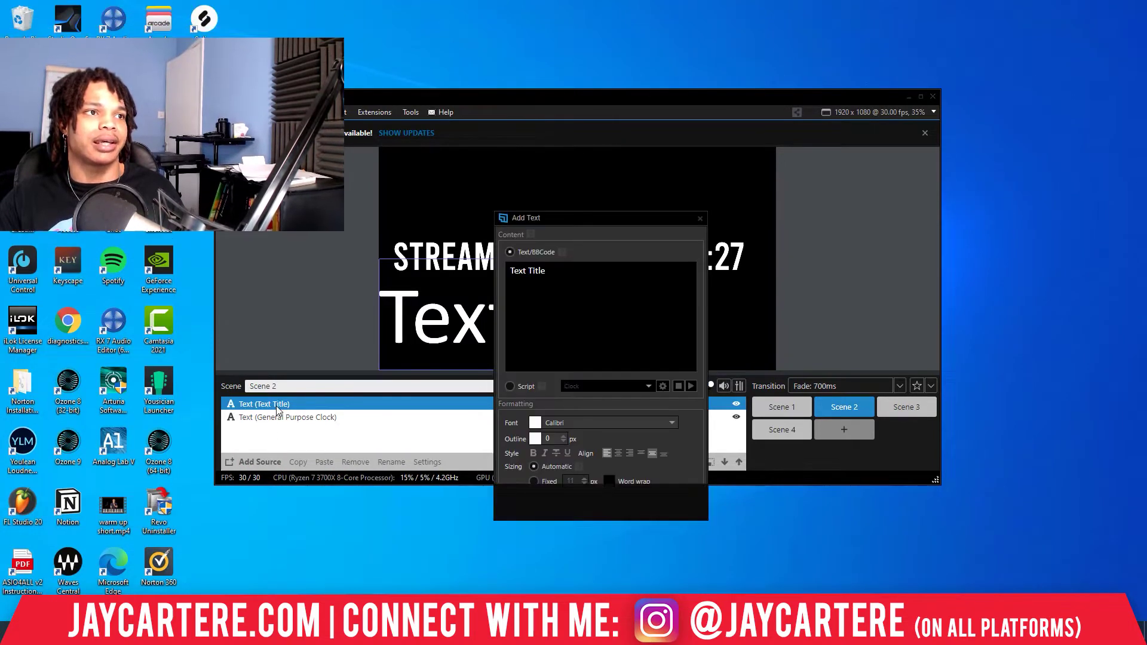
left_click(510, 387)
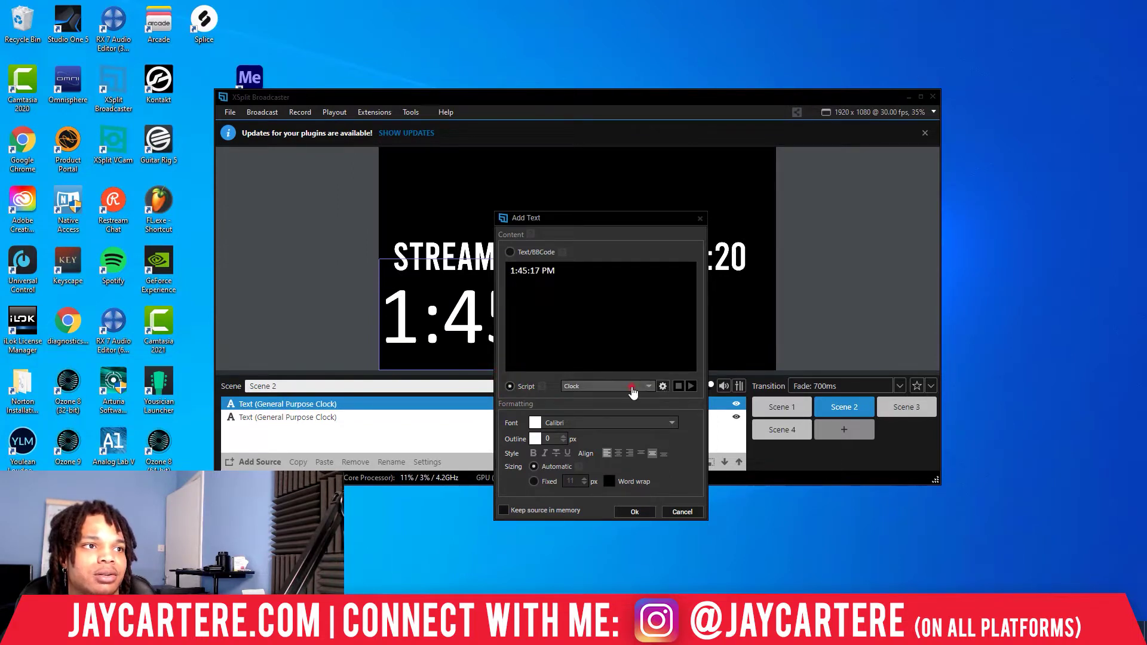
left_click(633, 389)
left_click(632, 386)
left_click(629, 386)
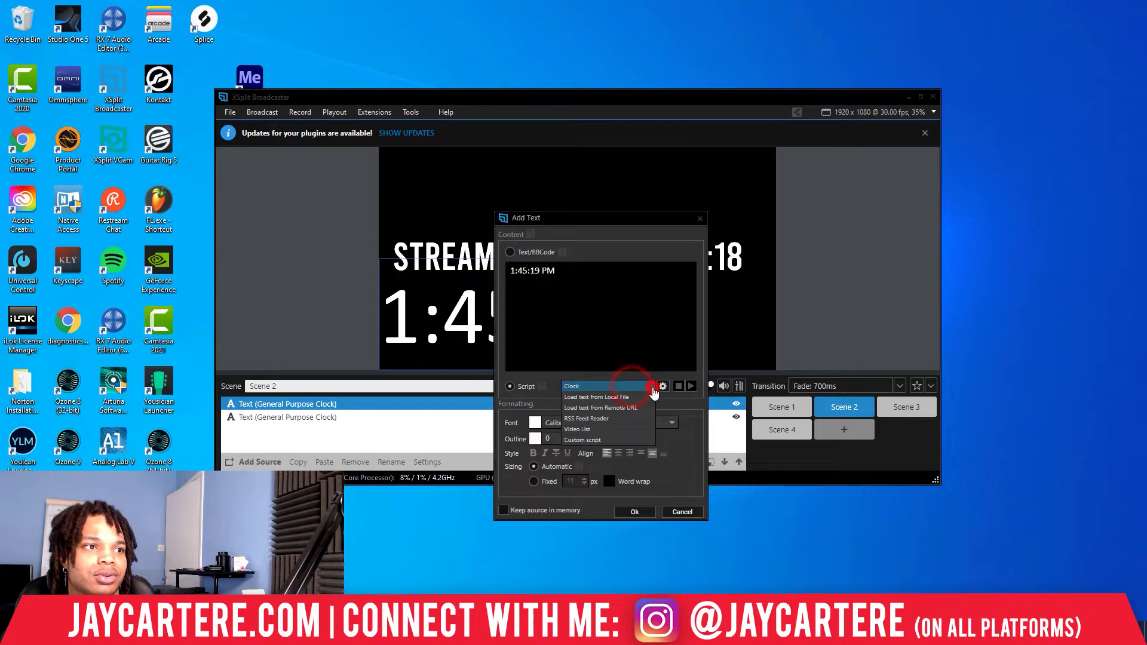
left_click(624, 386)
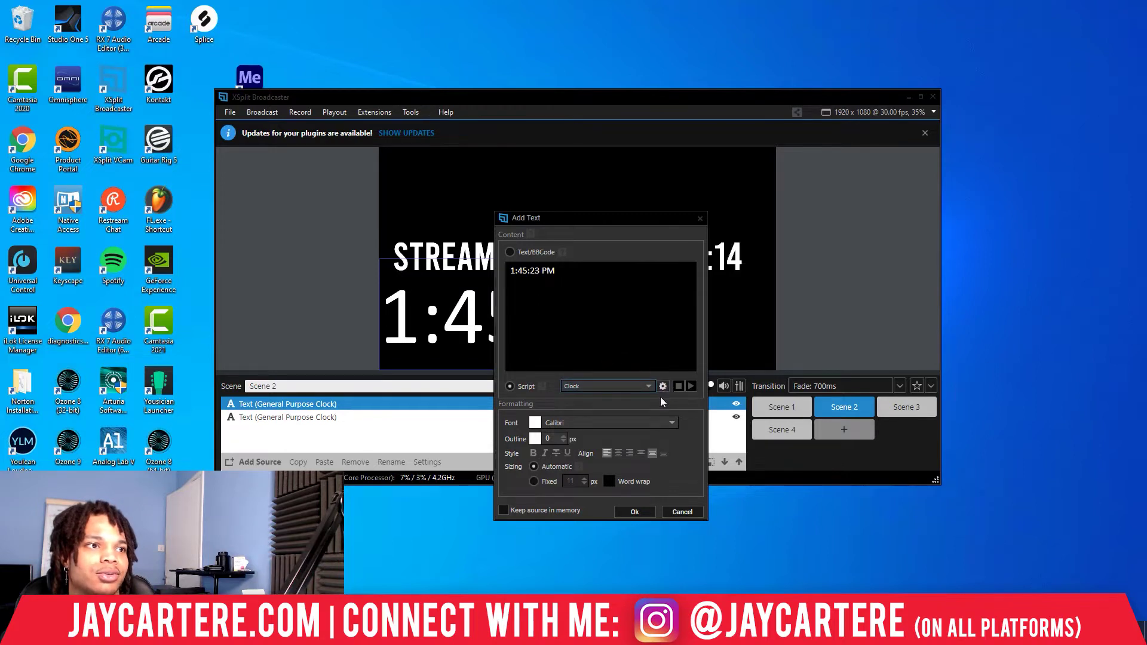
left_click(662, 386)
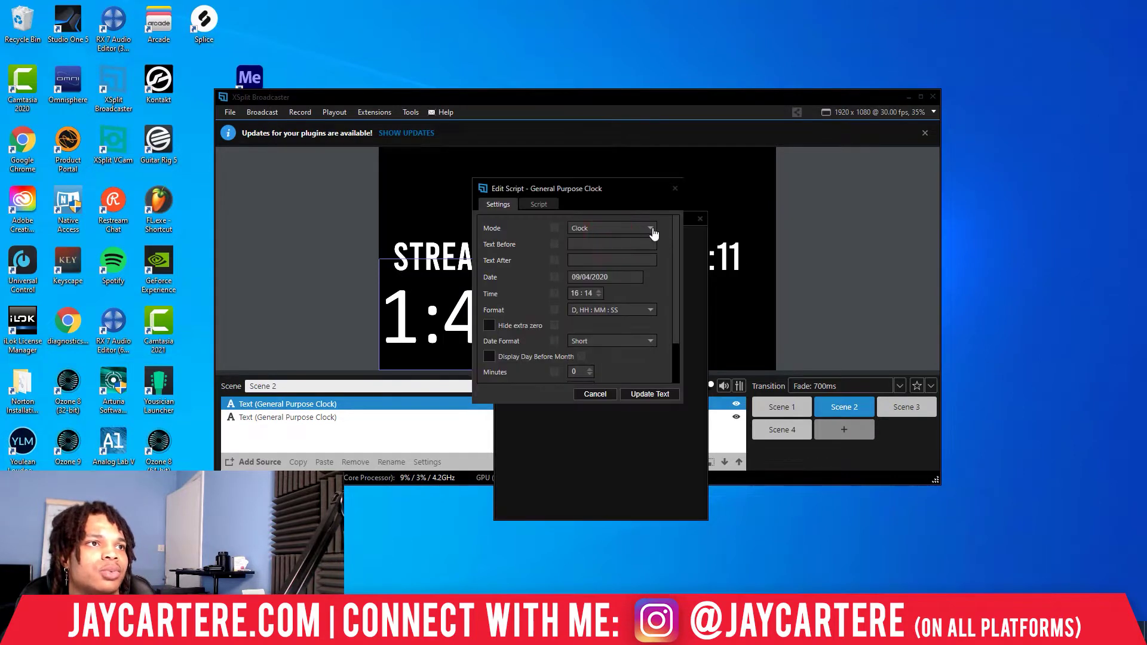
Set the clock mode to Timer with the prefix text 'Stream starting in:'
left_click(650, 229)
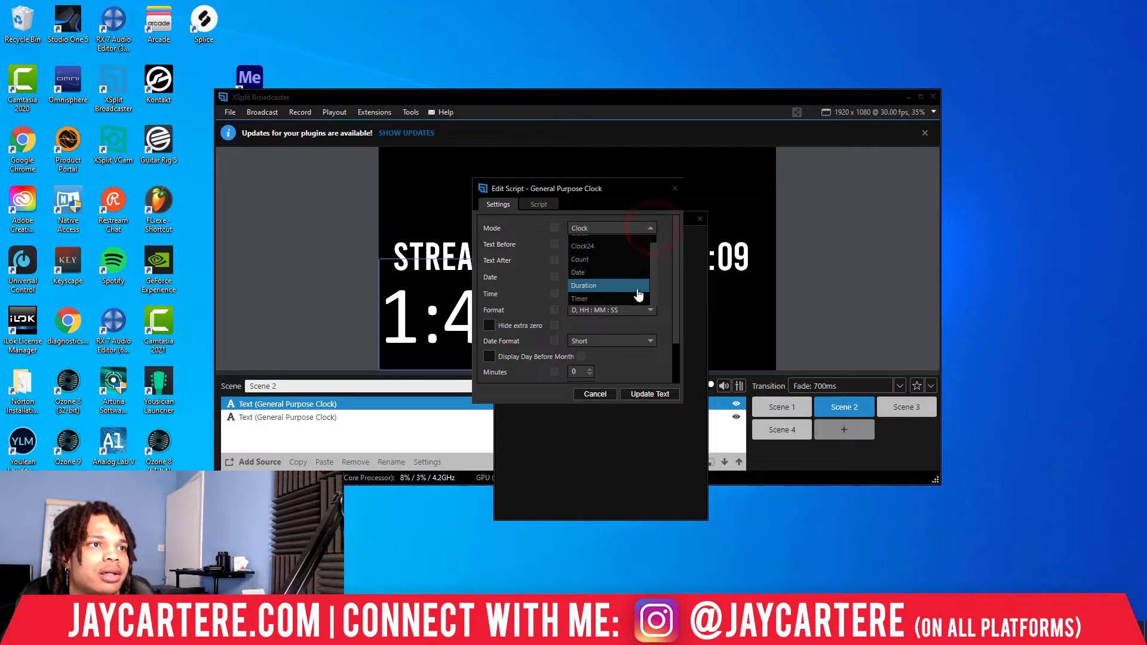
left_click(621, 299)
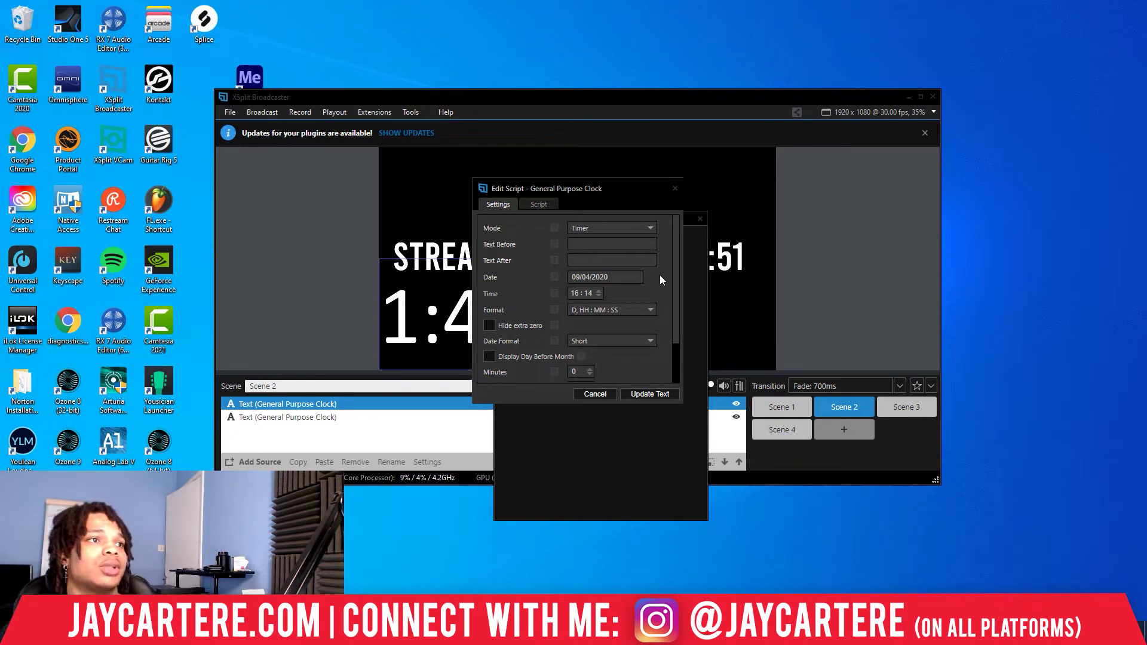
left_click(589, 244)
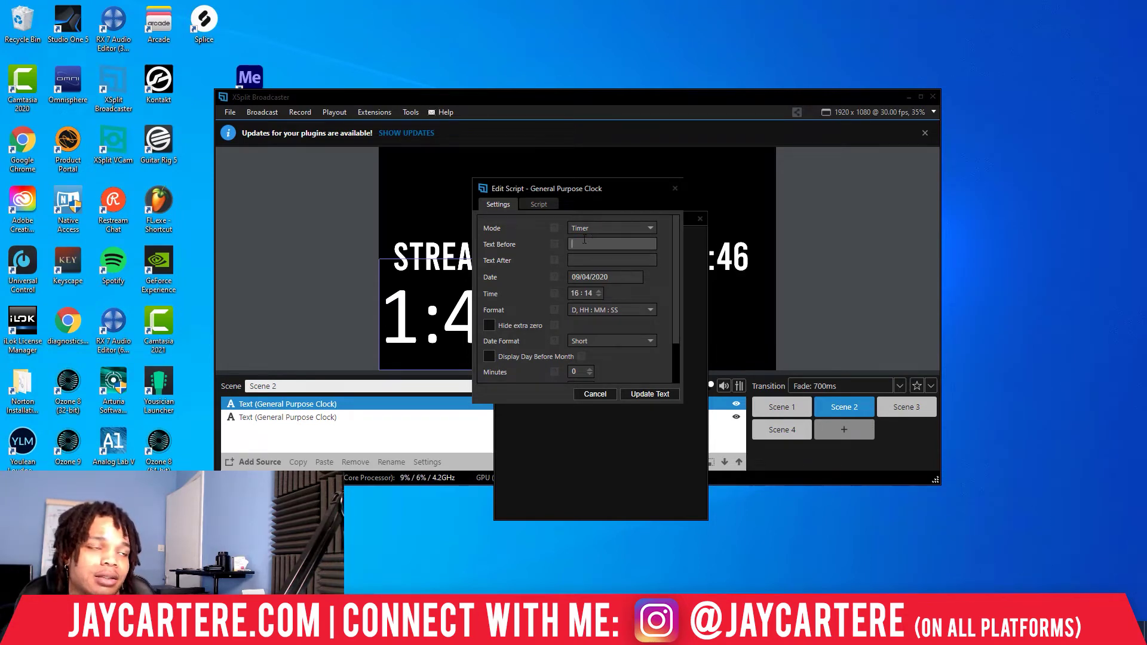
type("ST")
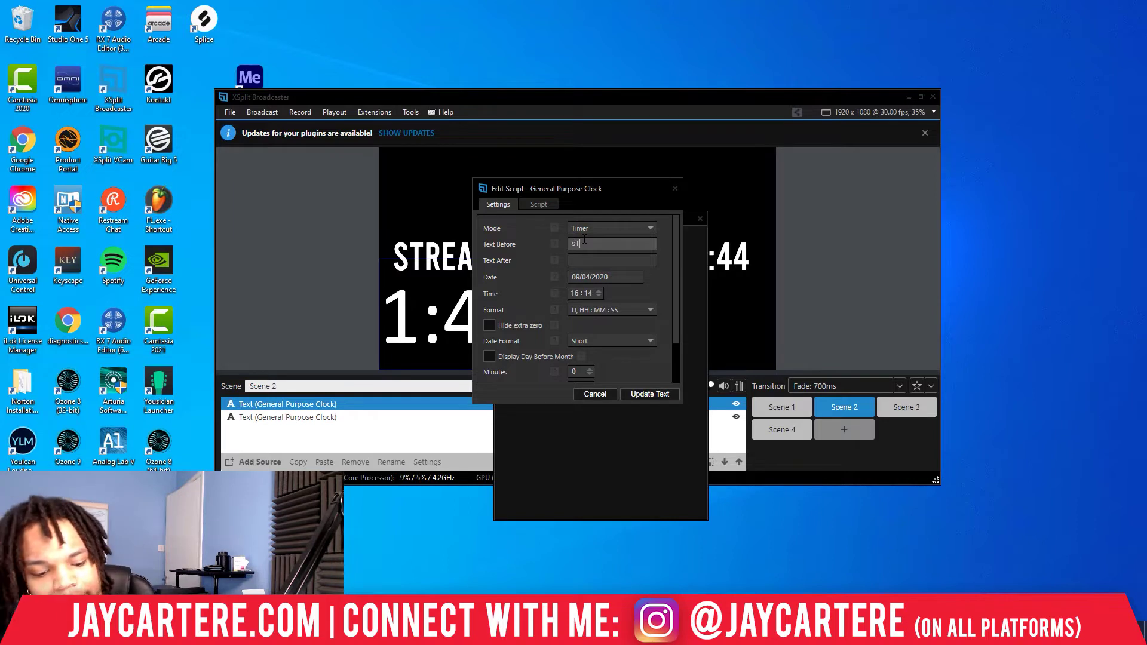
type("REA")
key("BackSpace")
key("BackSpace")
key("BackSpace")
key("BackSpace")
type("tream starting in:")
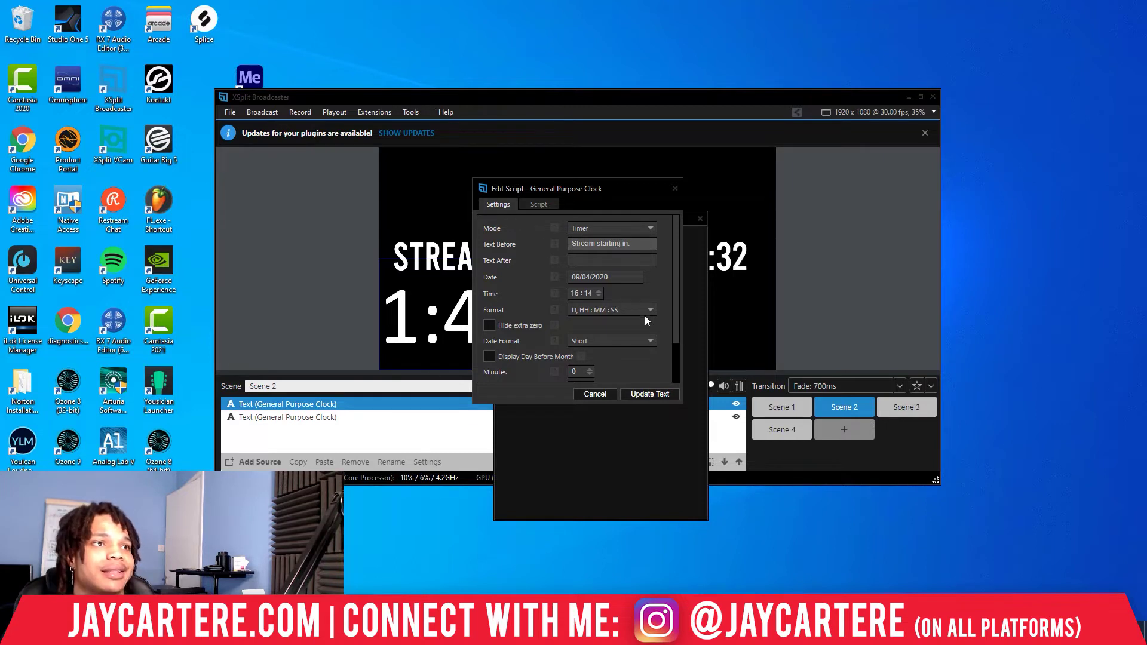
Set the timer to 30 minutes, hide the extra zero, and apply with Update Text
left_click_drag(680, 291, 665, 354)
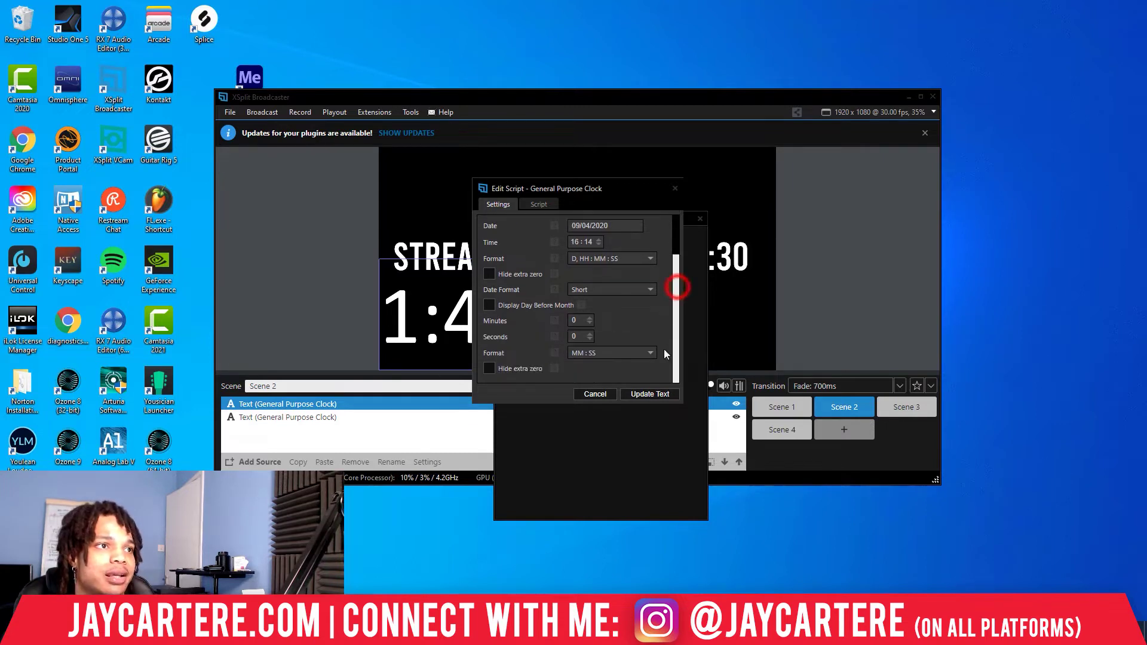
double_click(581, 321)
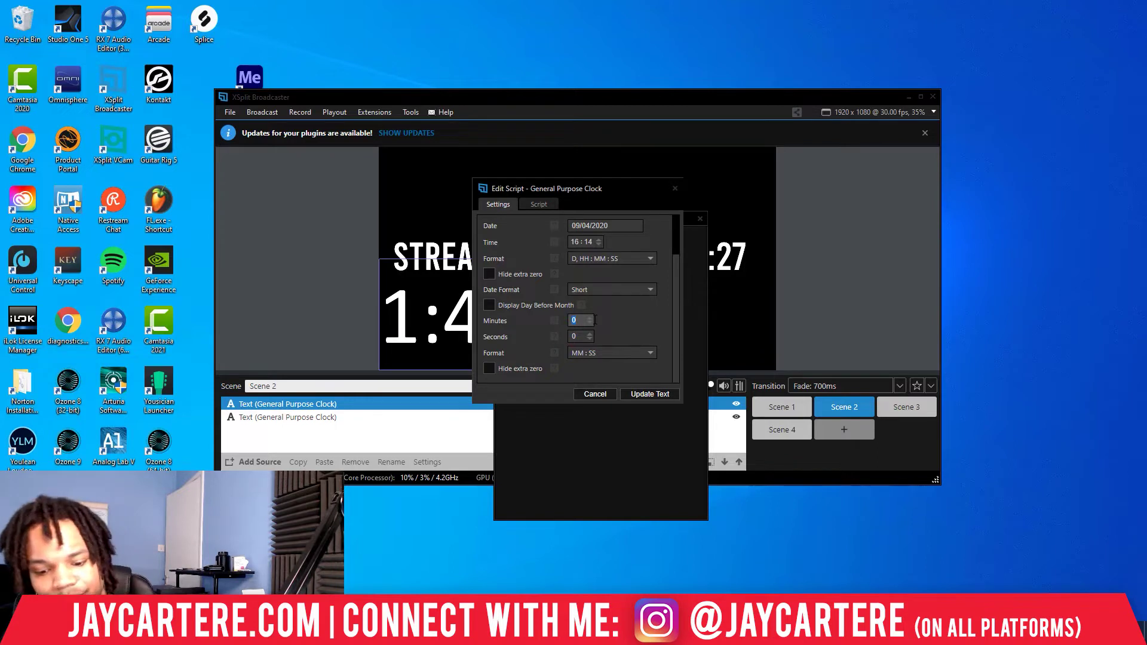
type("30")
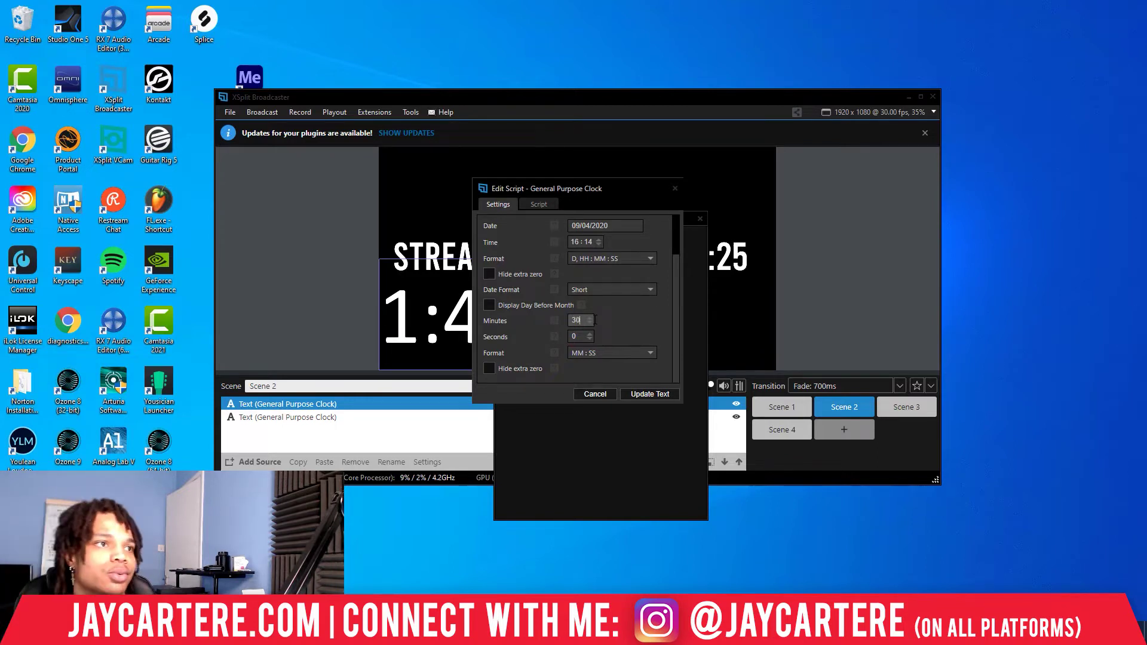
left_click(609, 316)
left_click(489, 369)
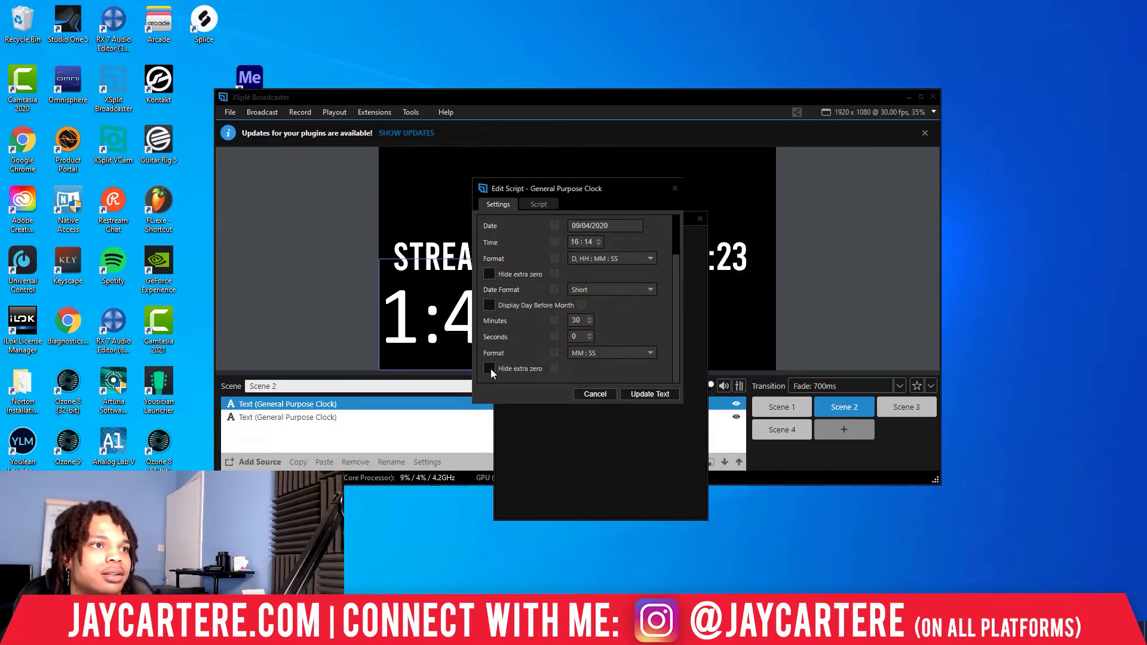
left_click(595, 190)
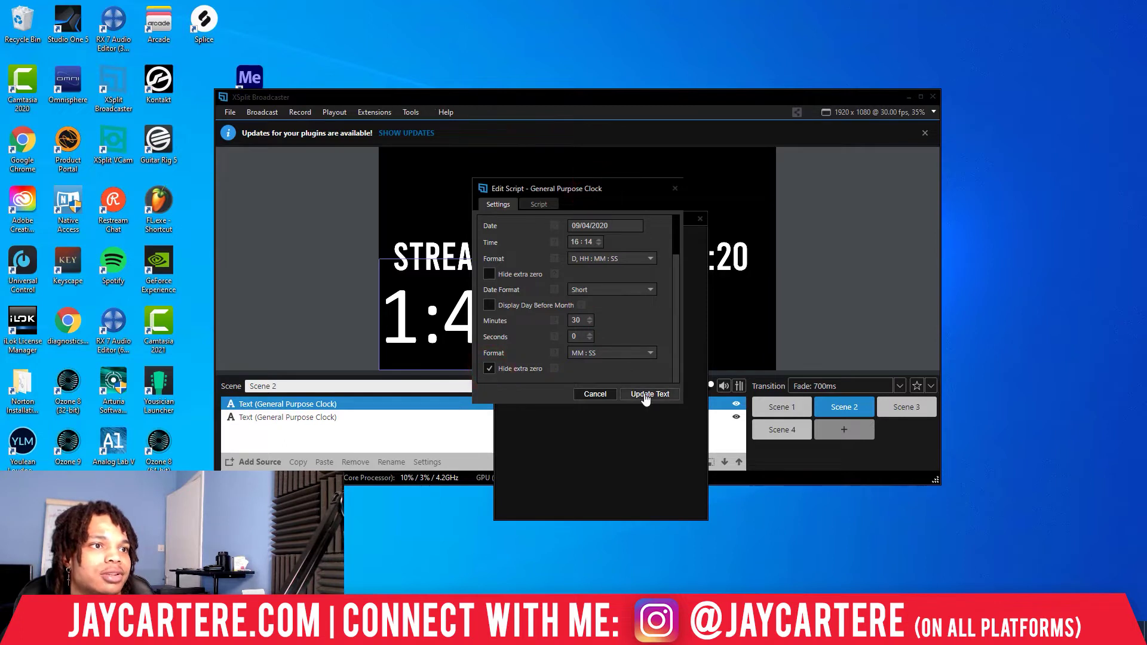
Confirm the script update and choose Bebas Neue as the countdown text's font
left_click(644, 395)
left_click_drag(597, 217, 788, 193)
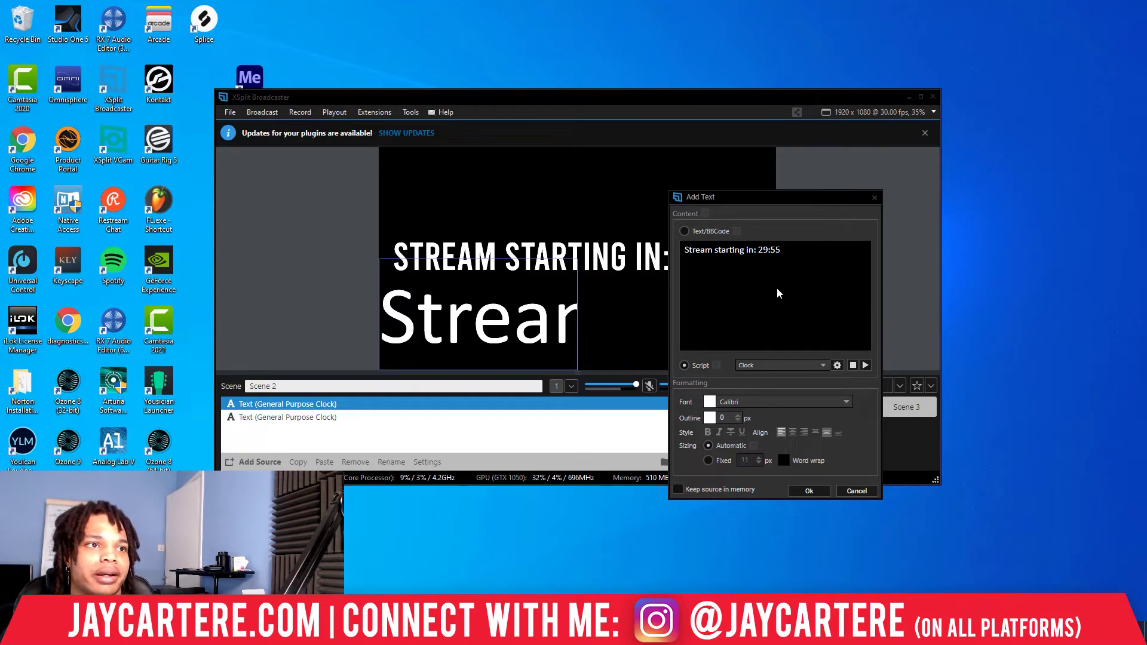
left_click(837, 403)
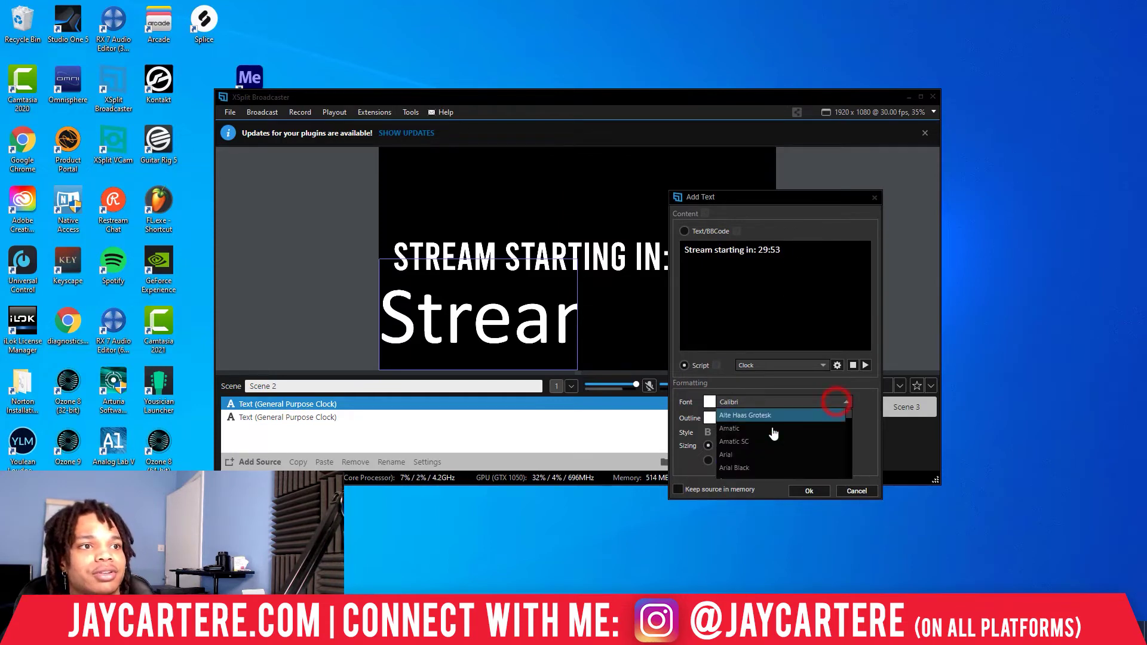
scroll(761, 442, "down", 3)
scroll(763, 453, "up", 8)
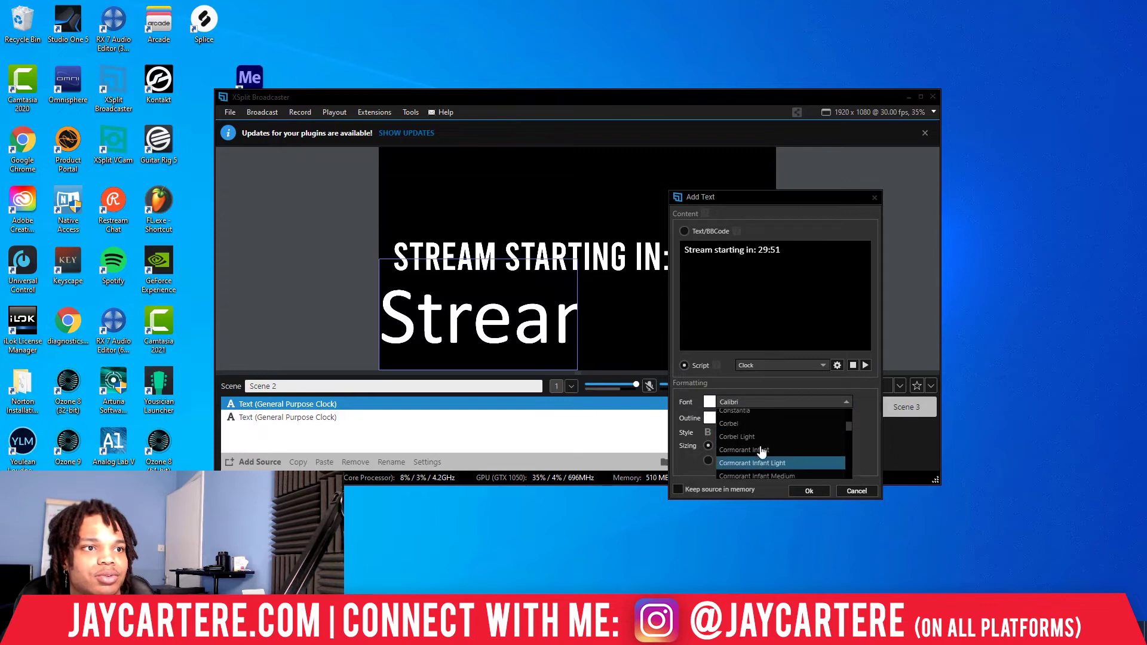
scroll(756, 457, "up", 2)
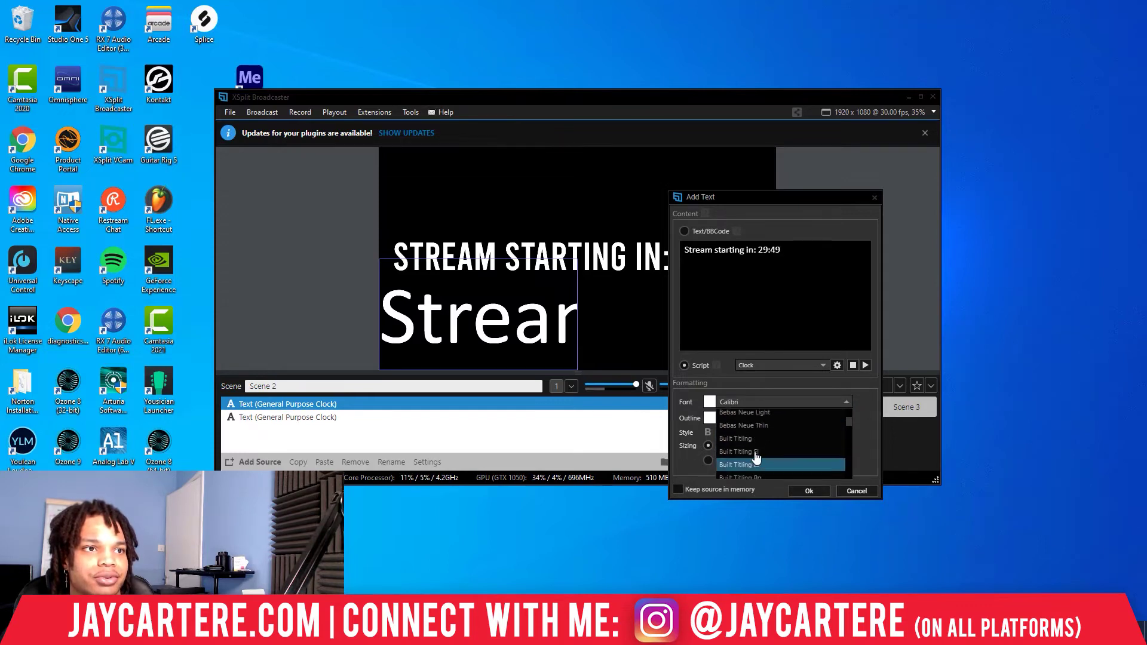
left_click(754, 441)
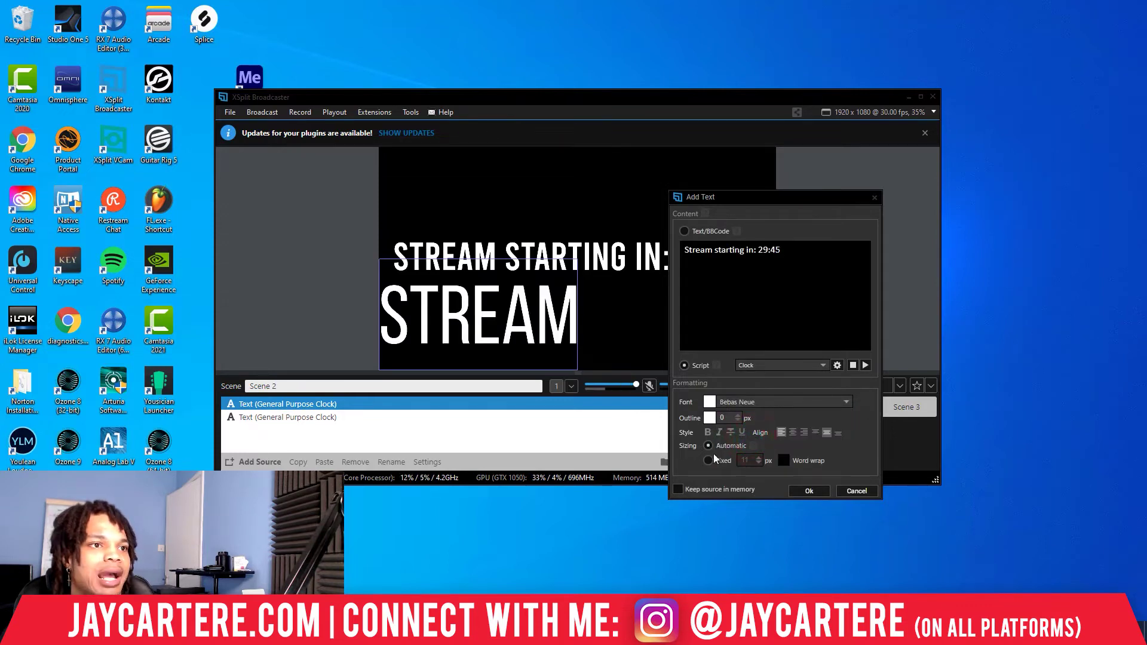
Add the text to the scene and stretch it into a full line below the first clock
left_click(810, 491)
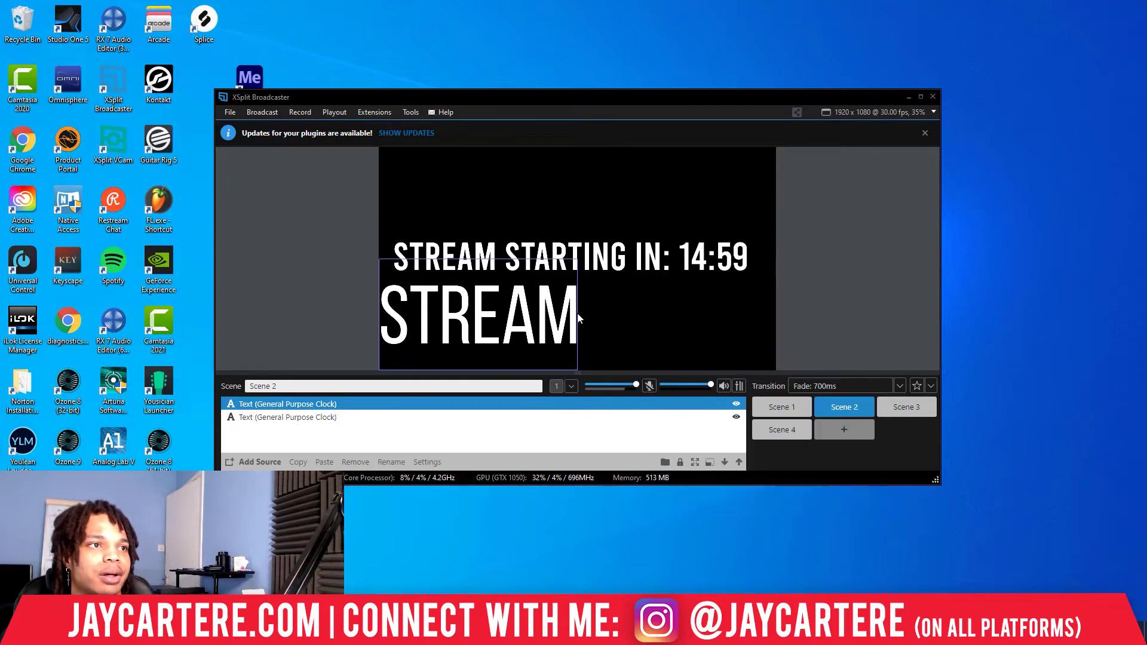
left_click_drag(589, 315, 746, 325)
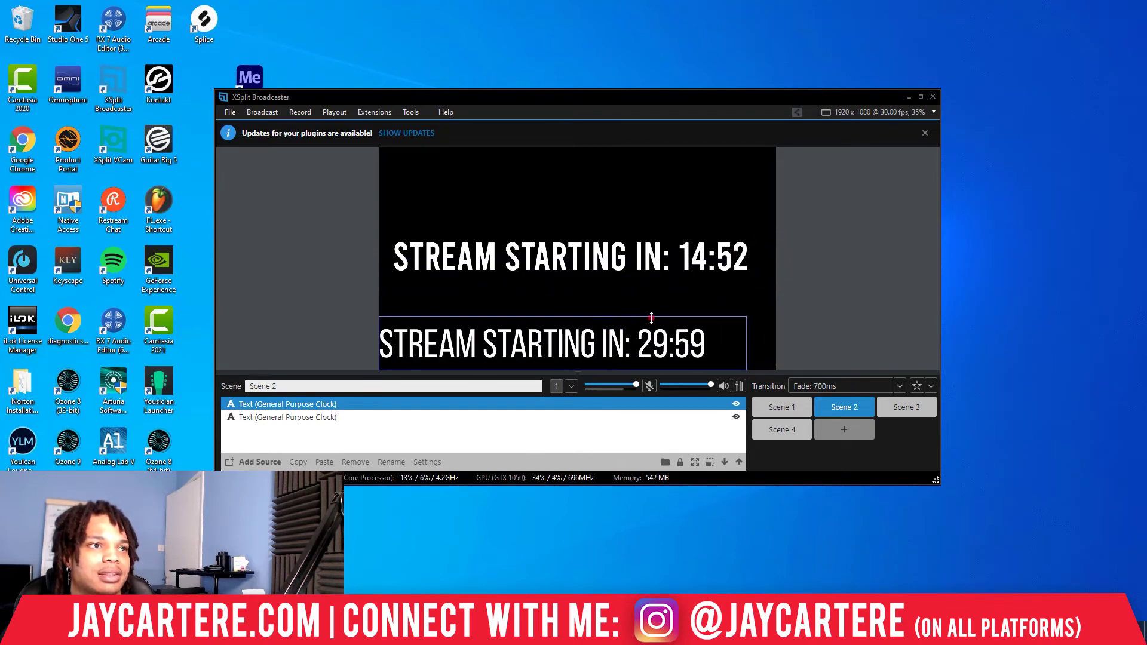
left_click_drag(652, 318, 654, 292)
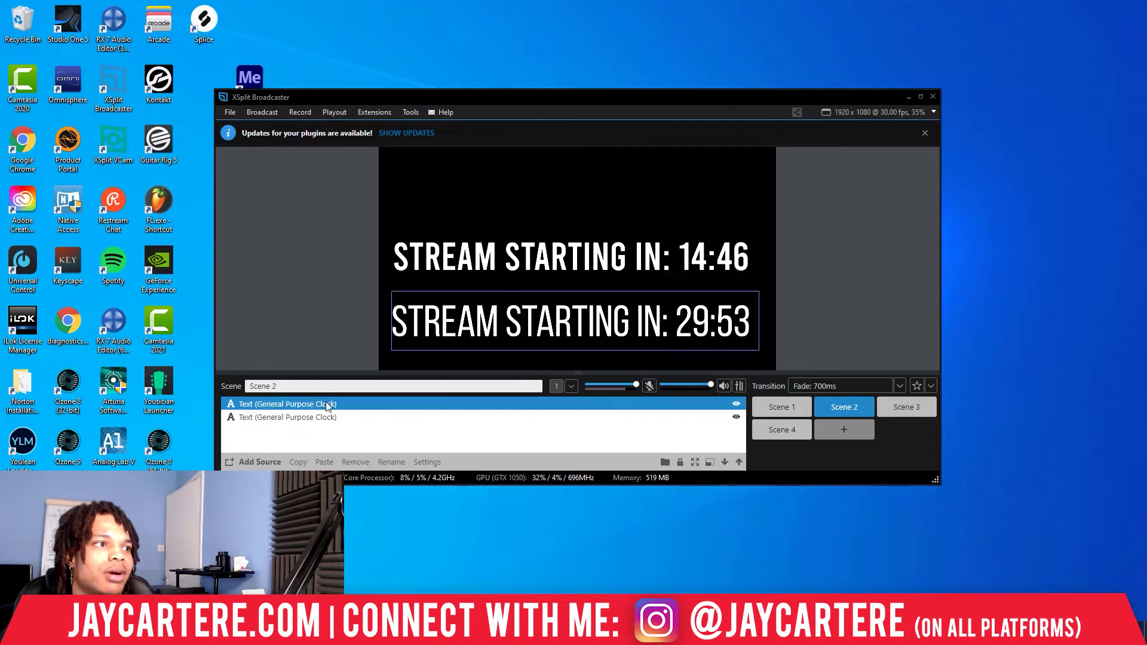
Restart the new countdown from 30:00 and place its properties panel to the right of the preview
double_click(307, 404)
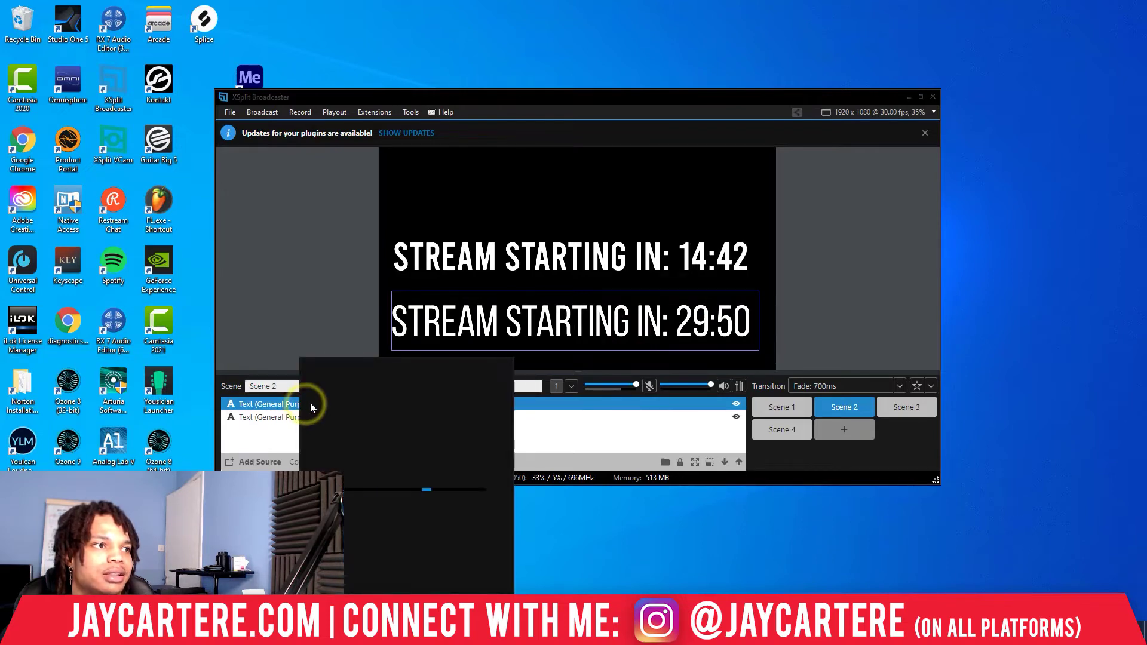
left_click_drag(375, 364, 800, 161)
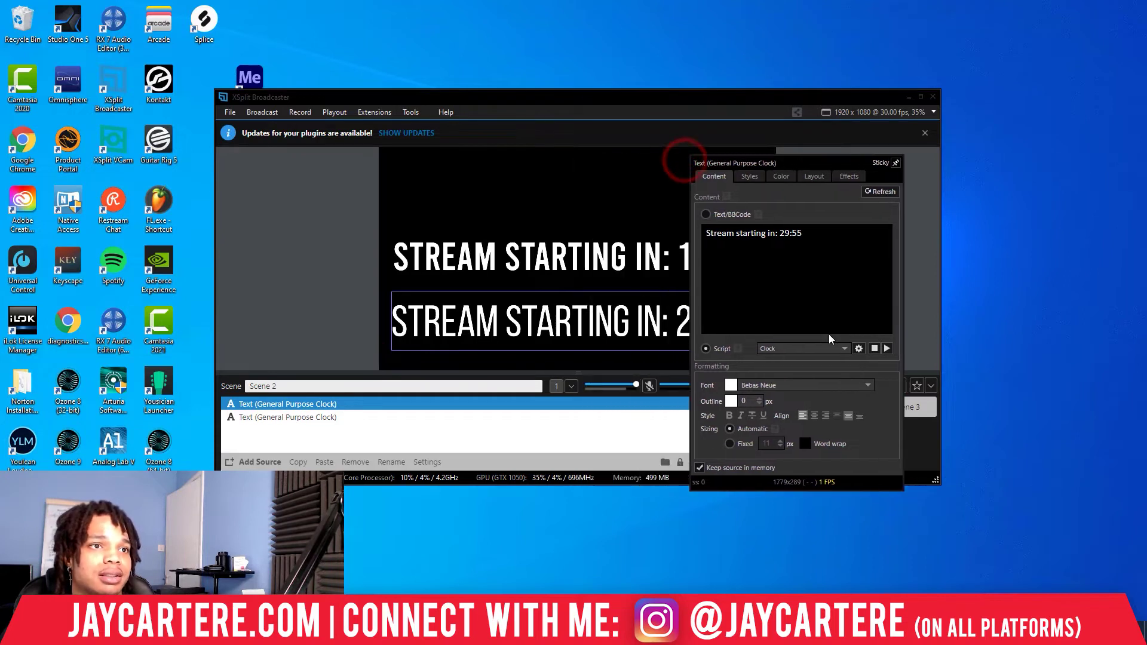
left_click(881, 191)
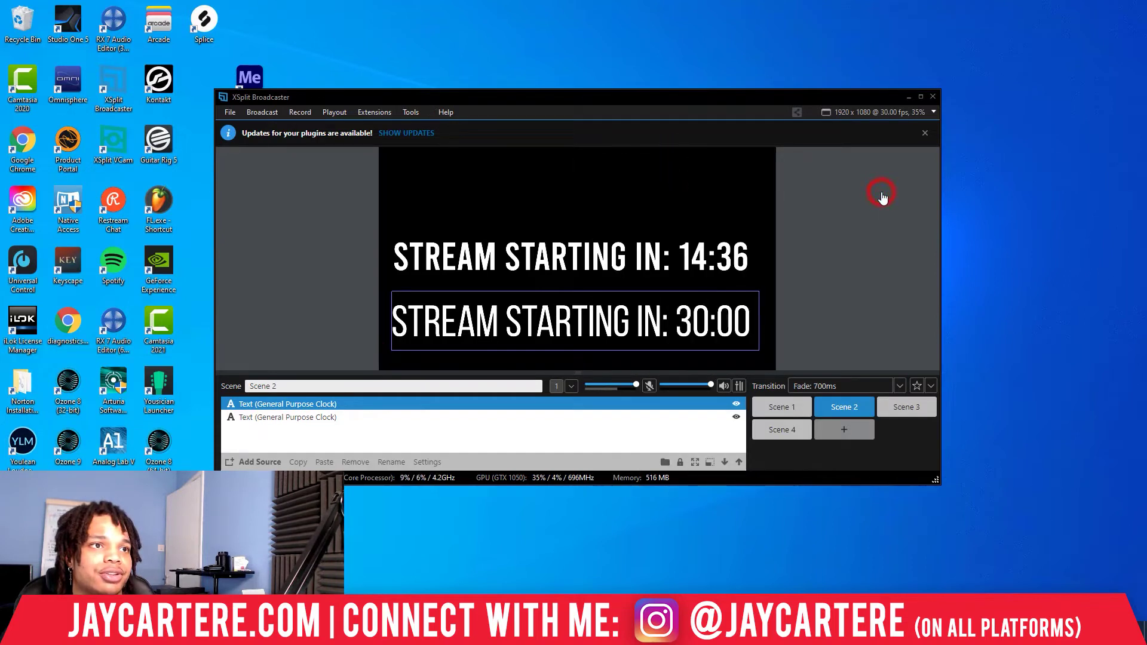
double_click(306, 406)
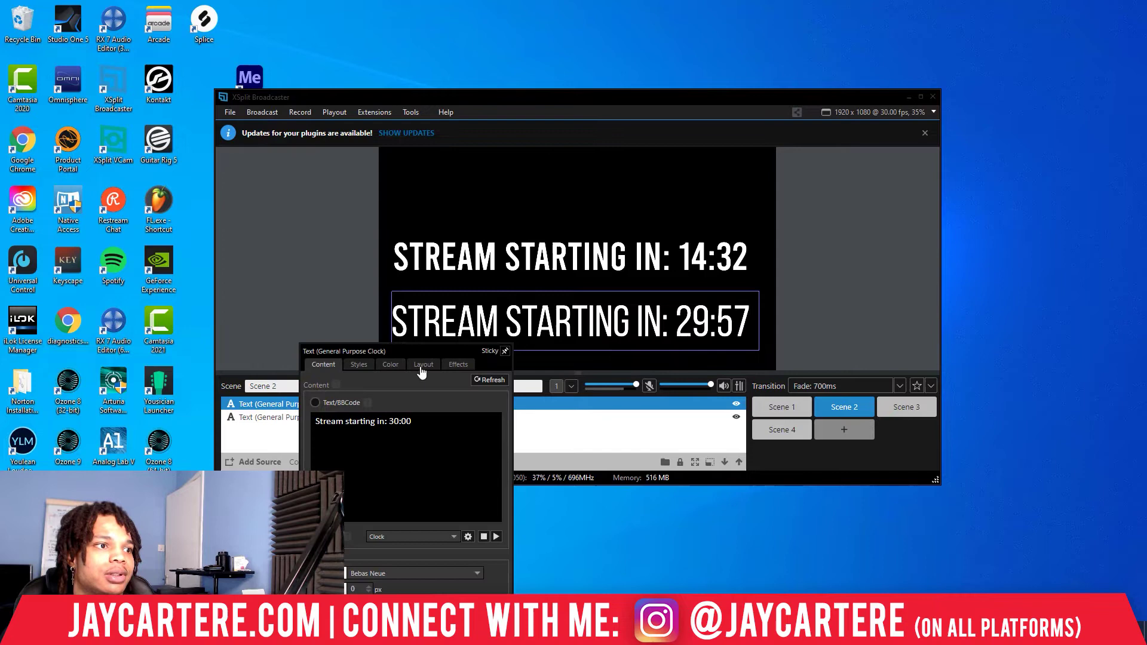
left_click(484, 537)
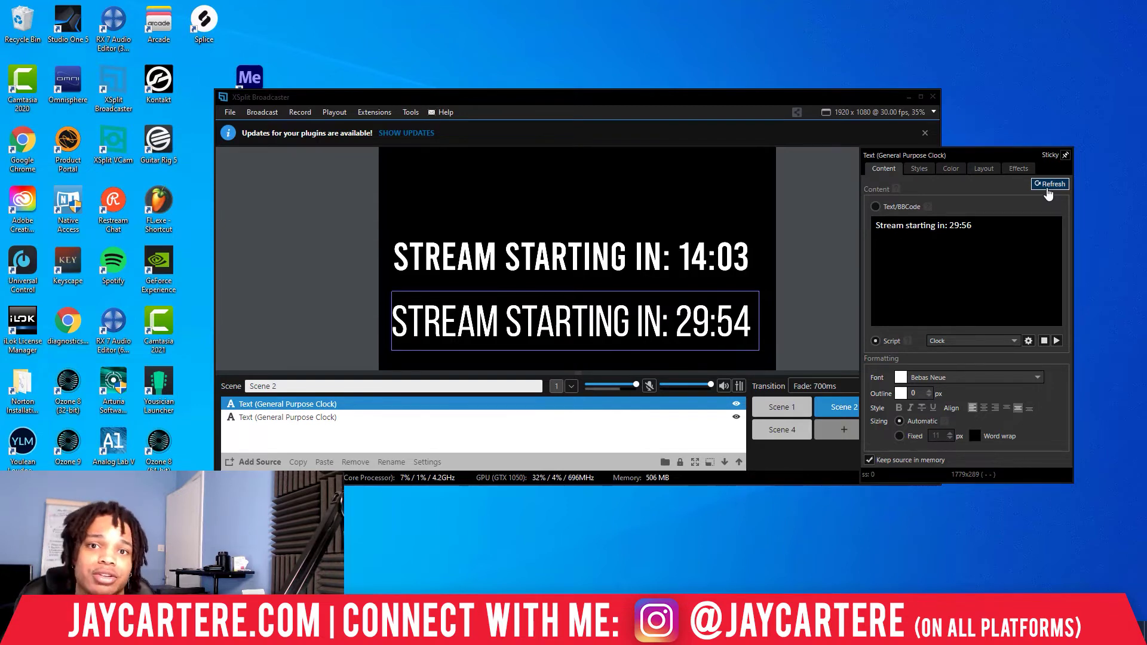
left_click(1049, 185)
right_click(333, 404)
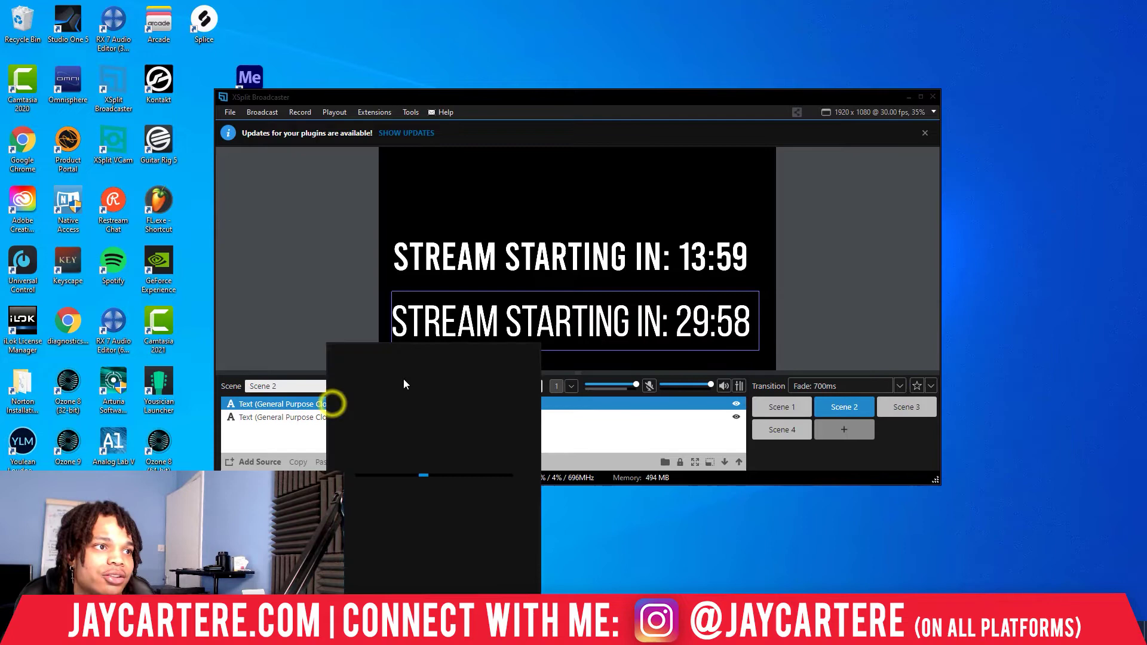
left_click_drag(437, 350, 899, 179)
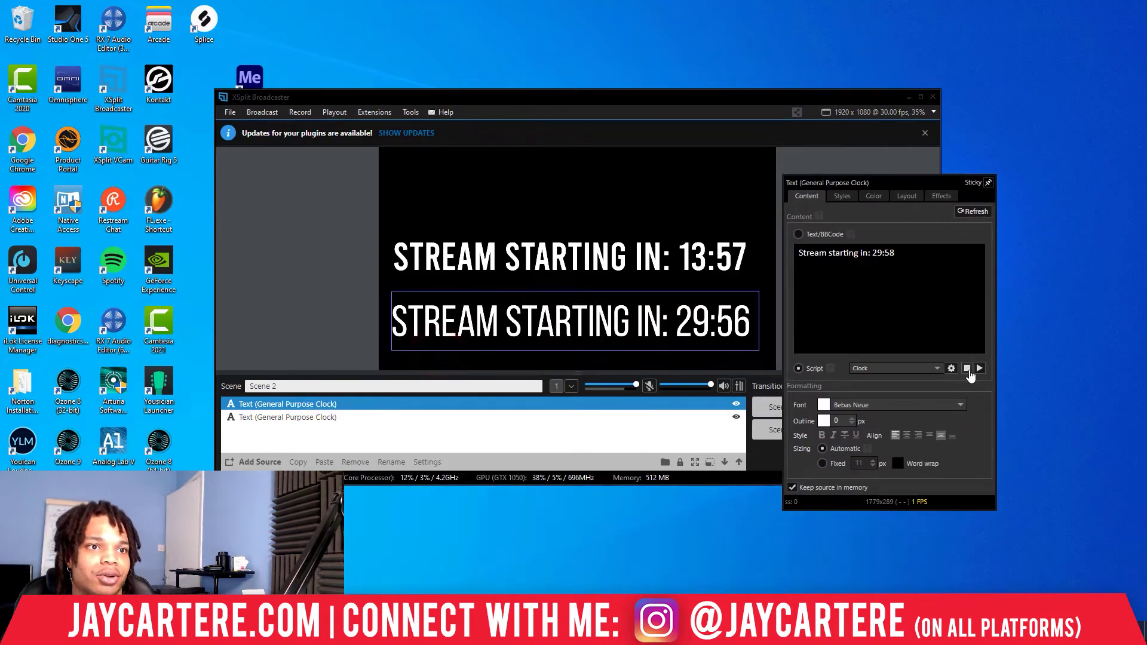